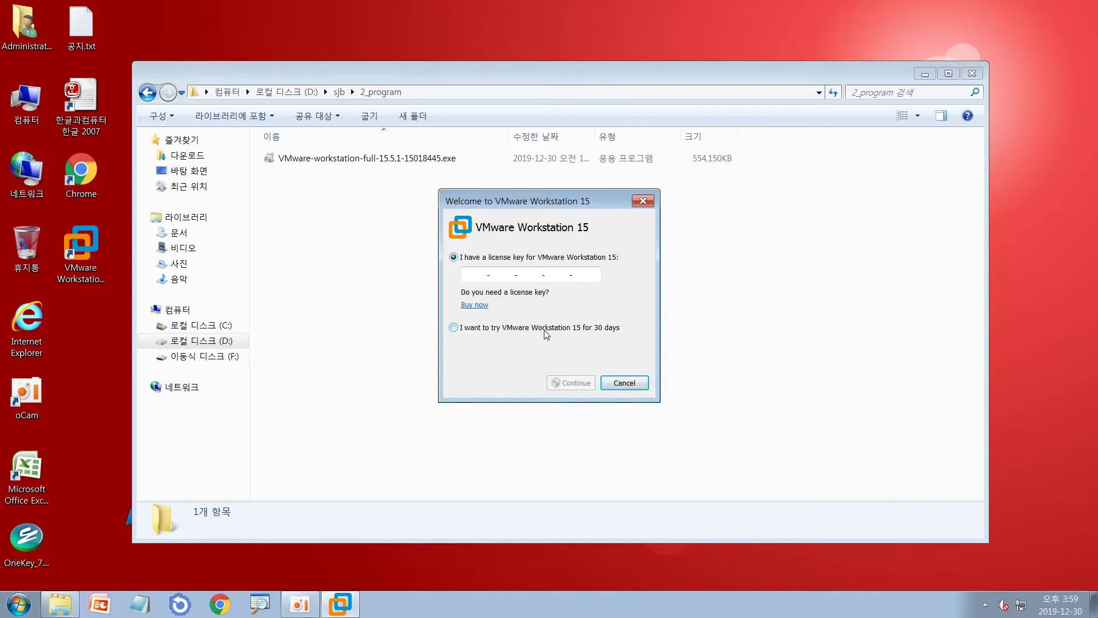
# Step: Start VMware Workstation 15 with the 30-day trial option and reposition its main window on the desktop
pyautogui.click(546, 332)
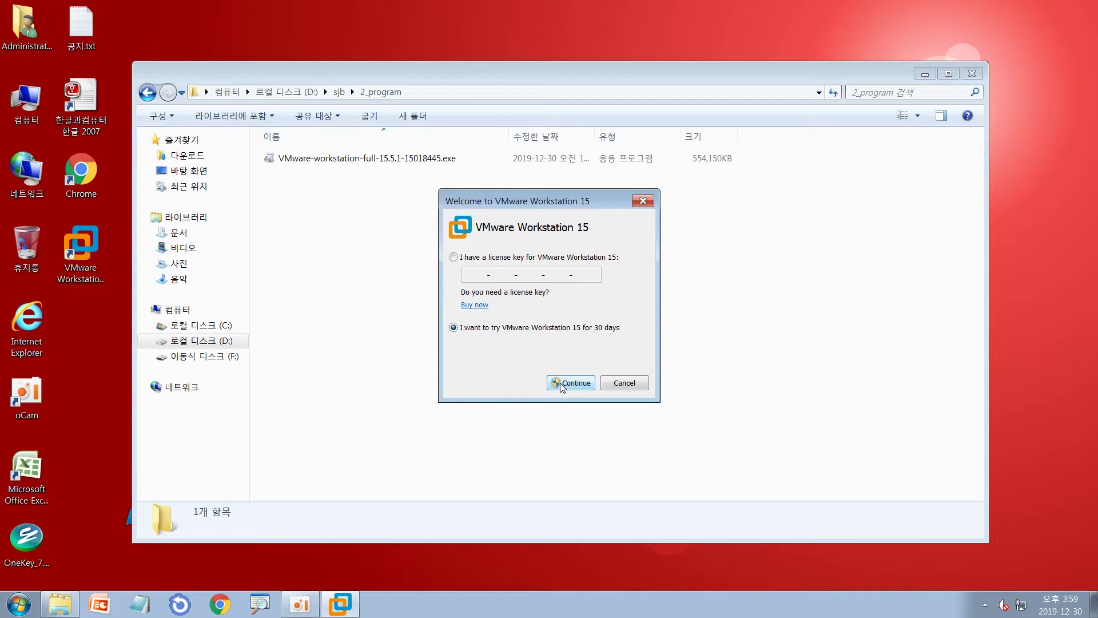
pyautogui.press('Return')
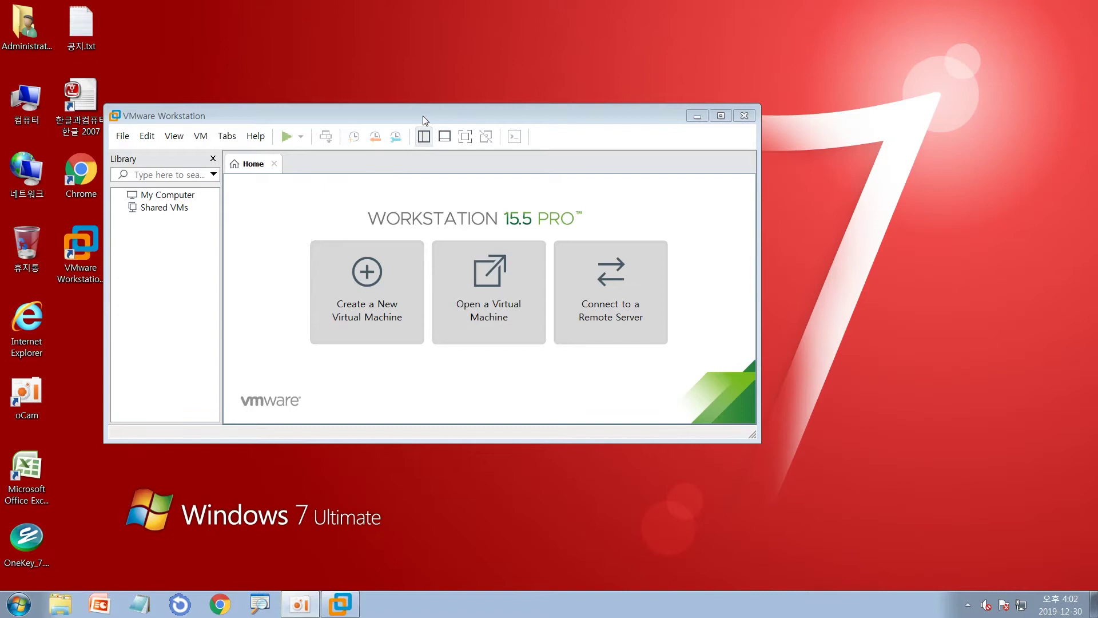
pyautogui.moveTo(423, 115); pyautogui.dragTo(615, 98)
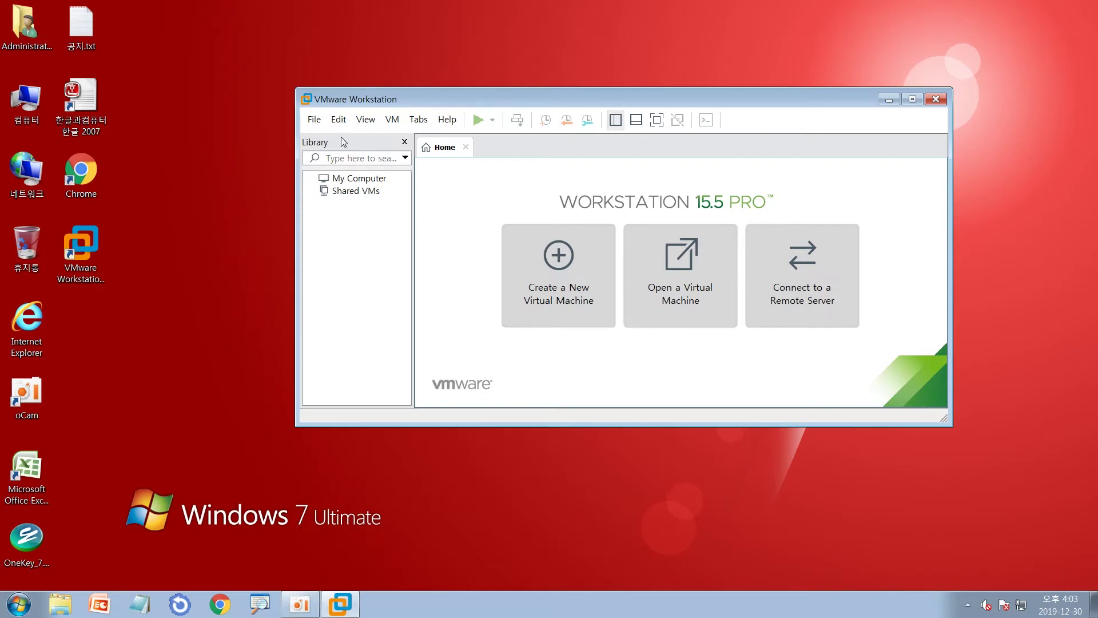
# Step: Start creating a new virtual machine with the Custom (advanced) configuration type
pyautogui.click(316, 123)
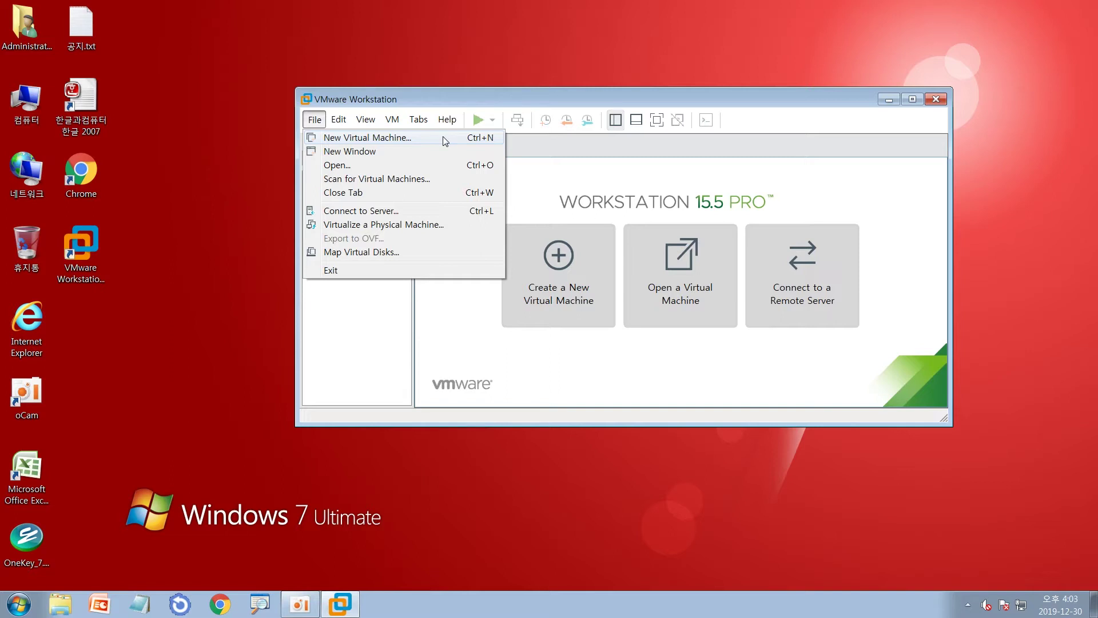
pyautogui.click(445, 141)
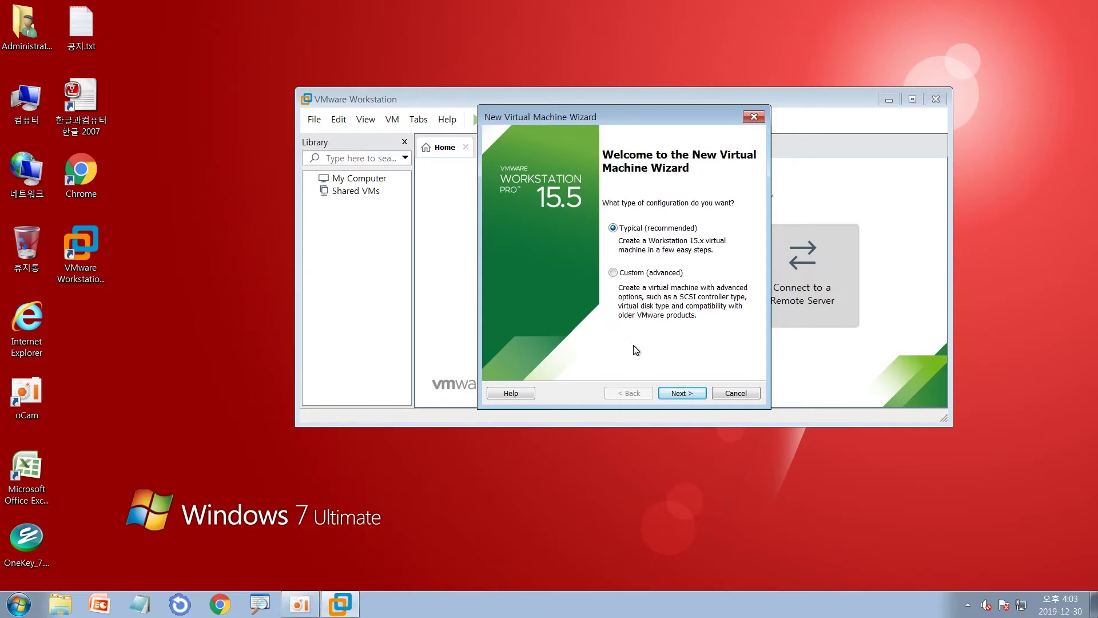
pyautogui.click(614, 274)
pyautogui.click(681, 393)
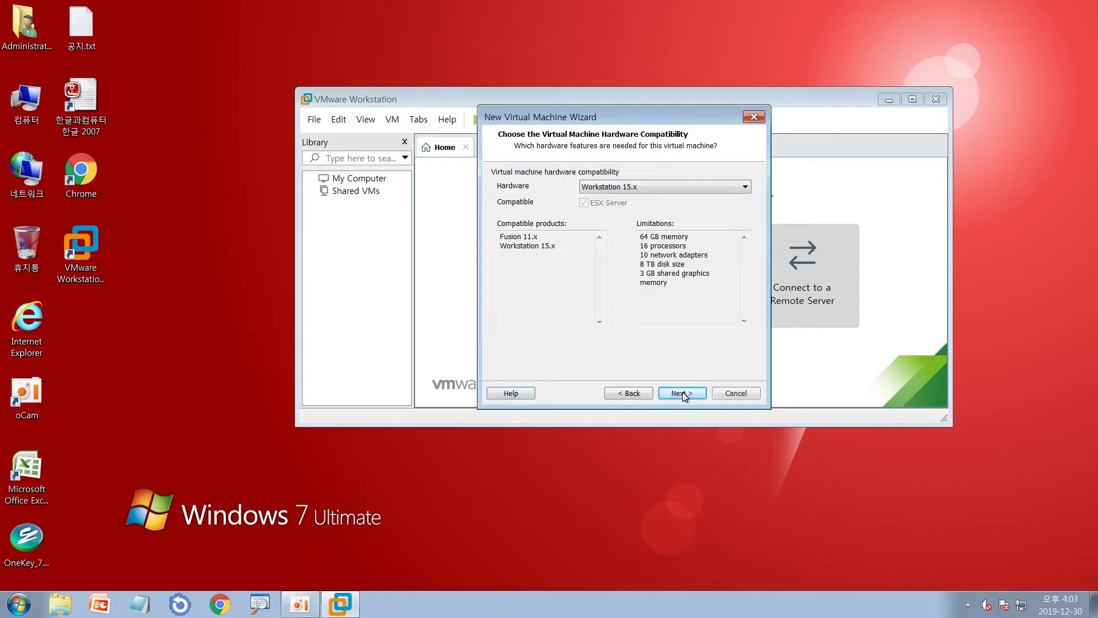
# Step: Set the virtual machine's hardware compatibility to Workstation 14.x and continue to the guest operating system installation options
pyautogui.click(629, 189)
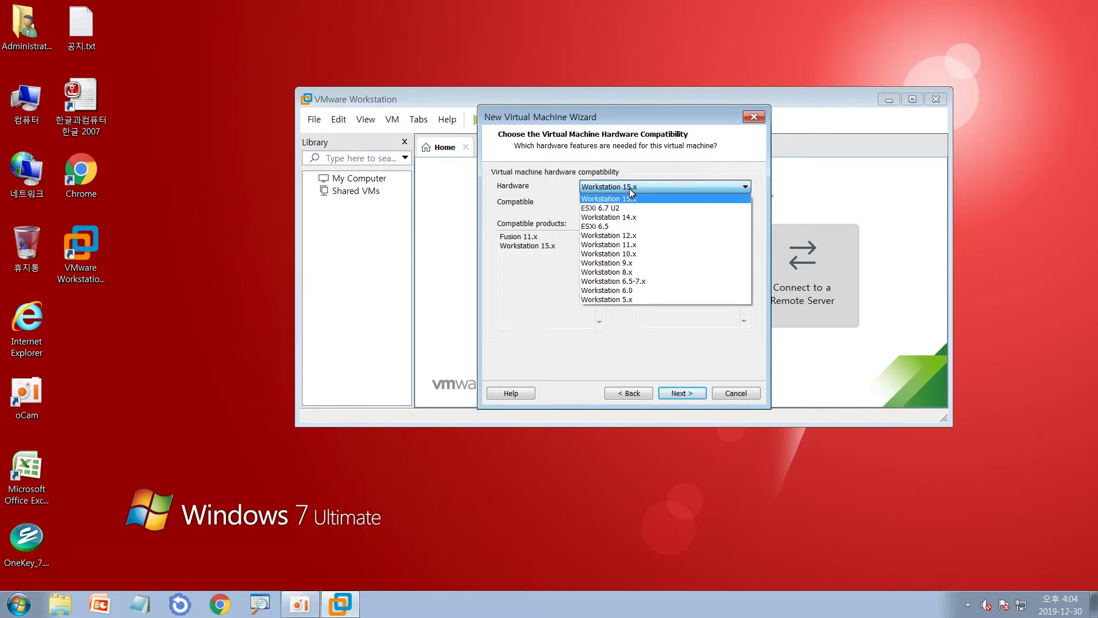
pyautogui.click(629, 189)
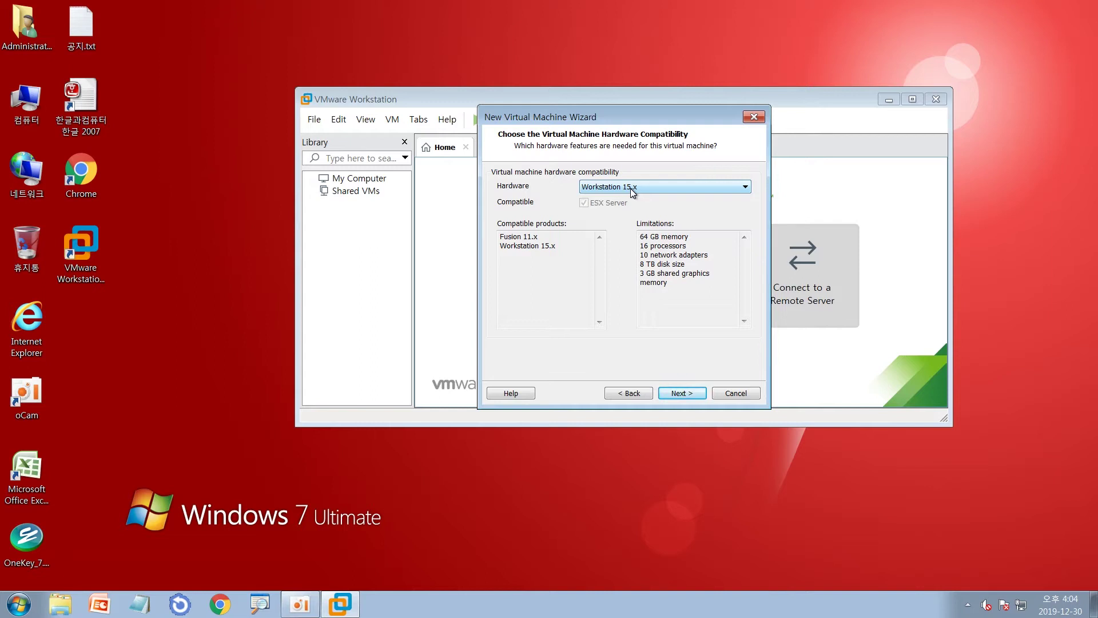
pyautogui.click(630, 188)
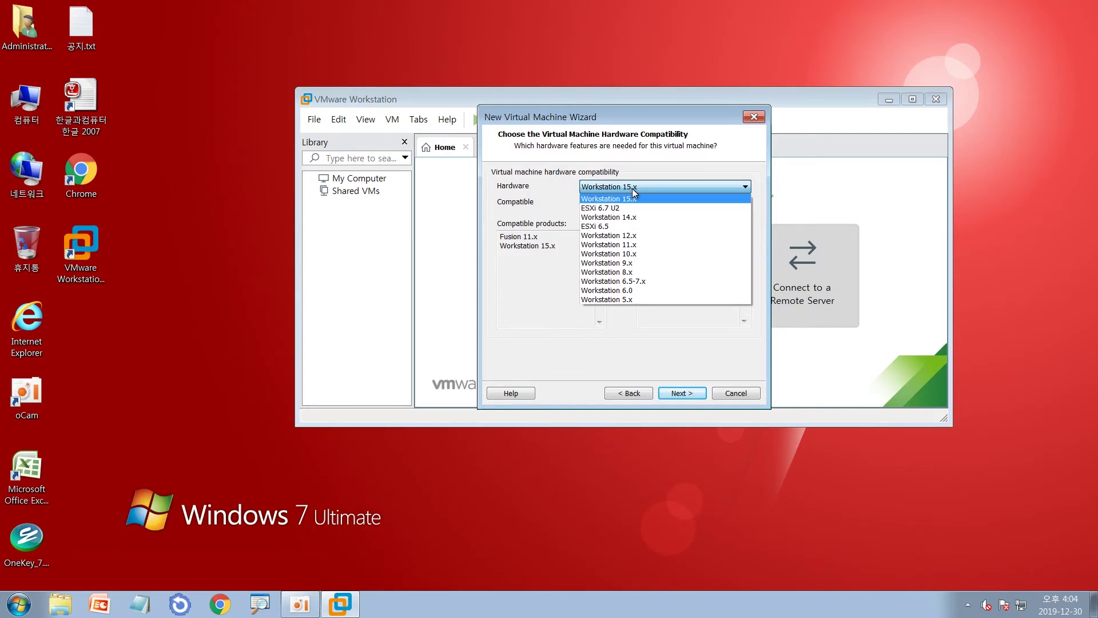
pyautogui.click(635, 217)
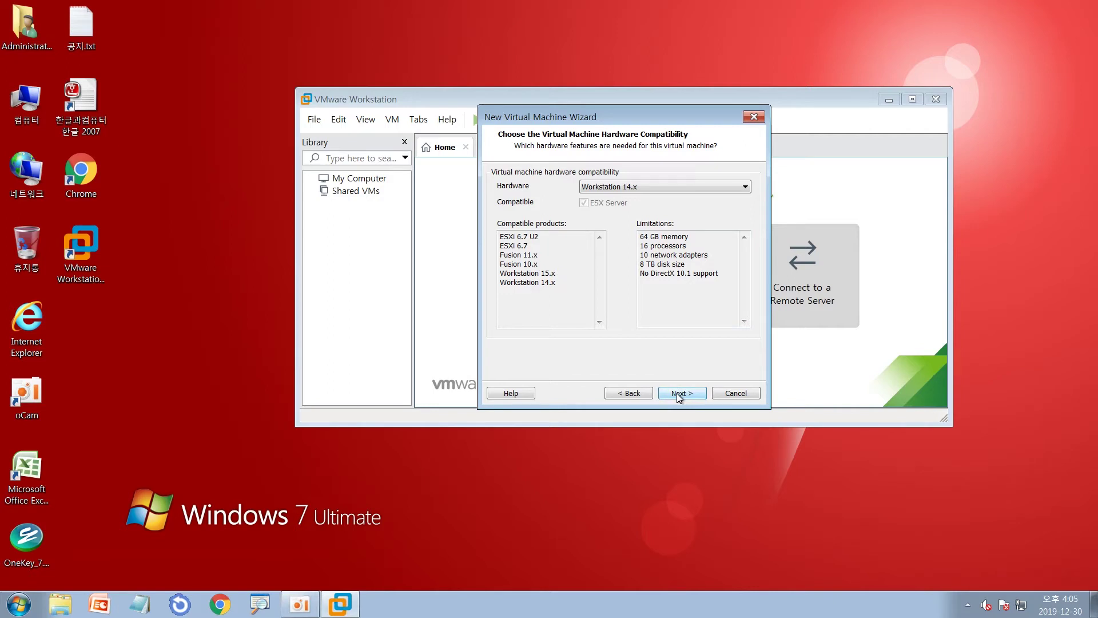
pyautogui.click(679, 393)
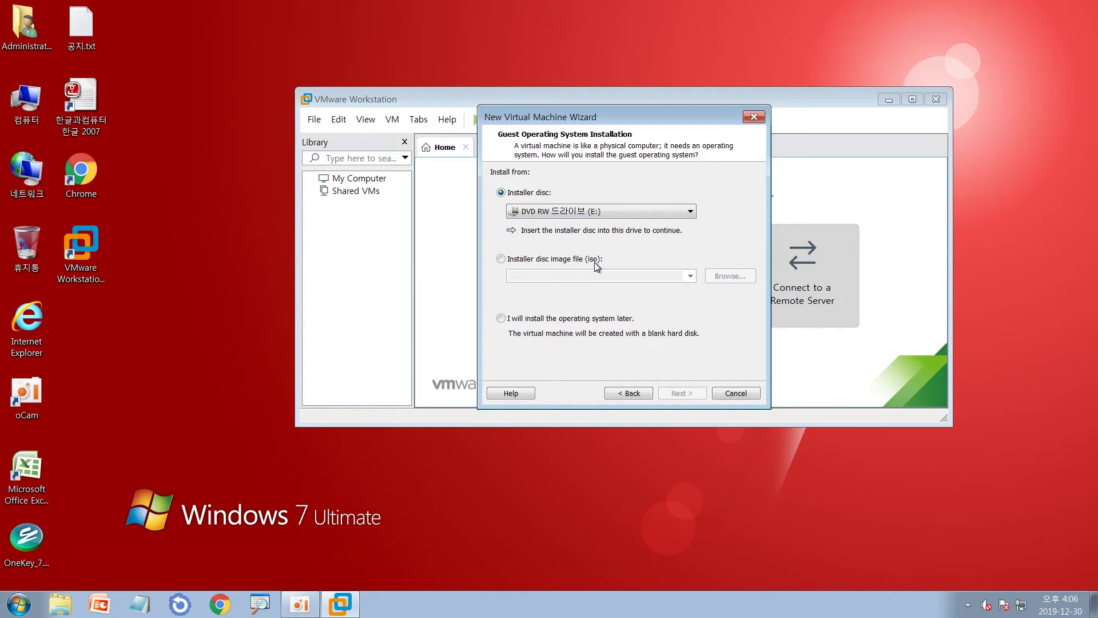
# Step: Choose to install the operating system later and set the guest to Microsoft Windows, version Windows XP Professional
pyautogui.click(579, 321)
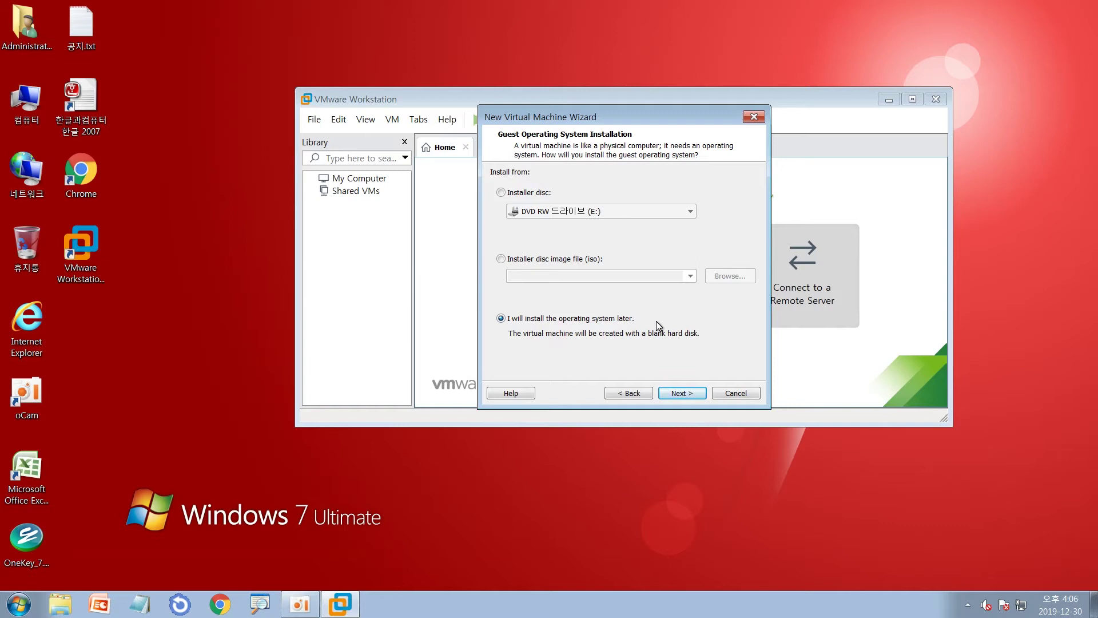
pyautogui.click(681, 393)
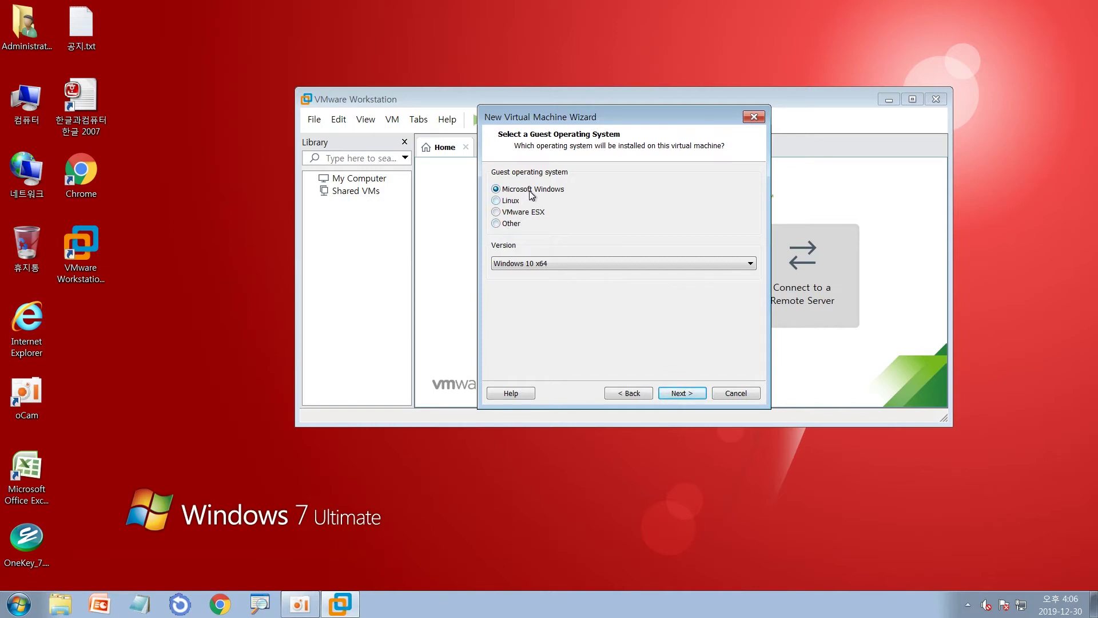
pyautogui.click(602, 262)
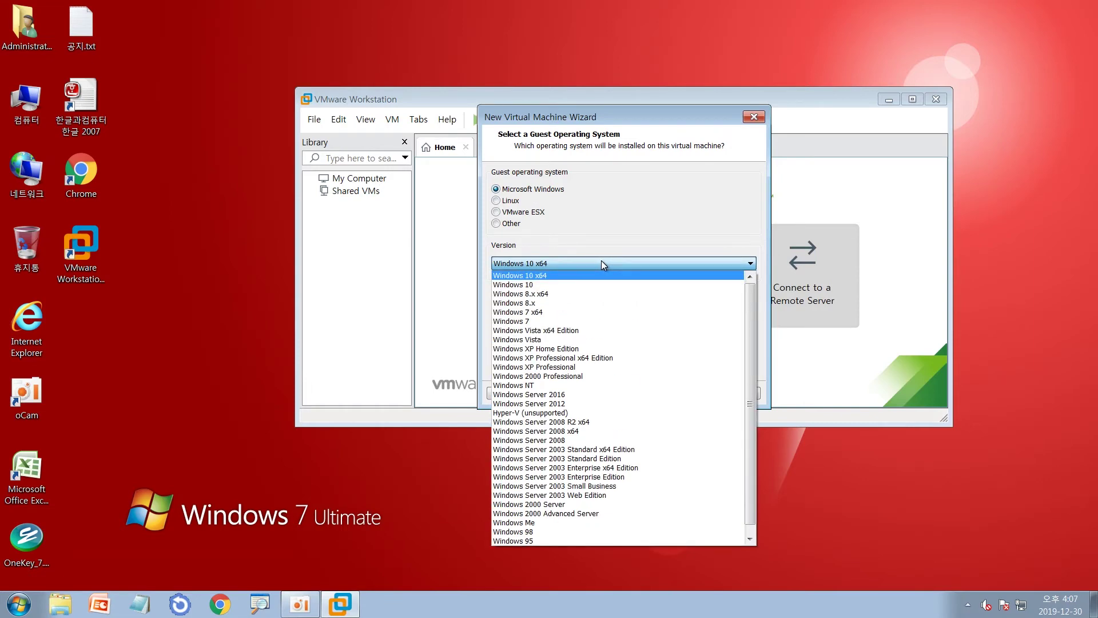
pyautogui.click(680, 367)
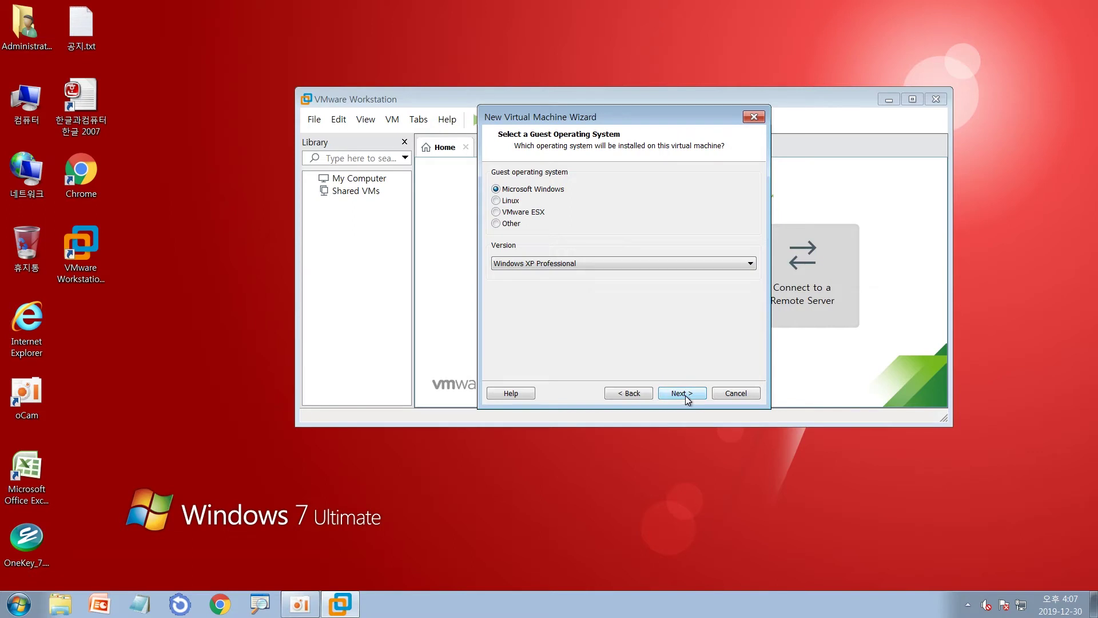
pyautogui.click(685, 393)
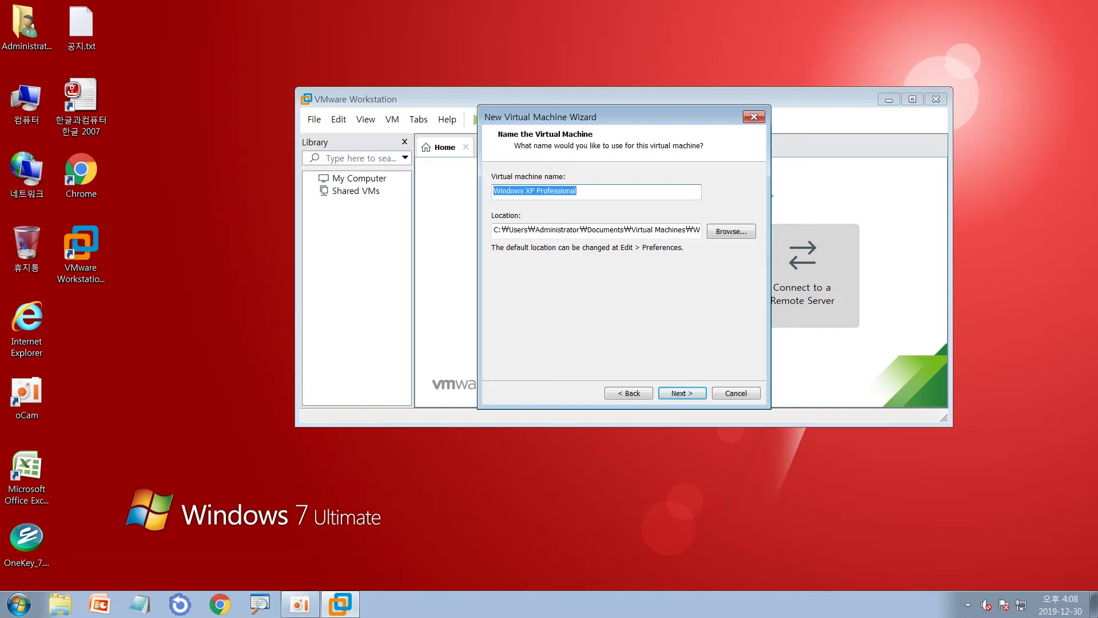
# Step: Choose the 4_vm folder inside sjb on drive D: as the virtual machine's location
pyautogui.press('End')
pyautogui.hotkey('shift', 'Home')
pyautogui.click(747, 233)
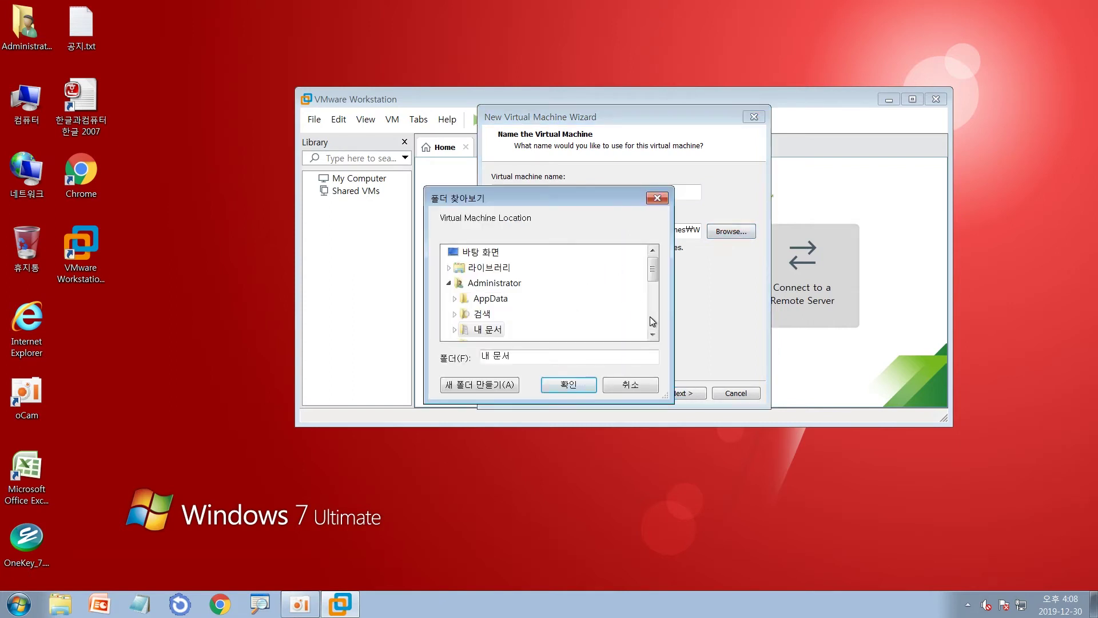
pyautogui.moveTo(654, 270); pyautogui.dragTo(653, 322)
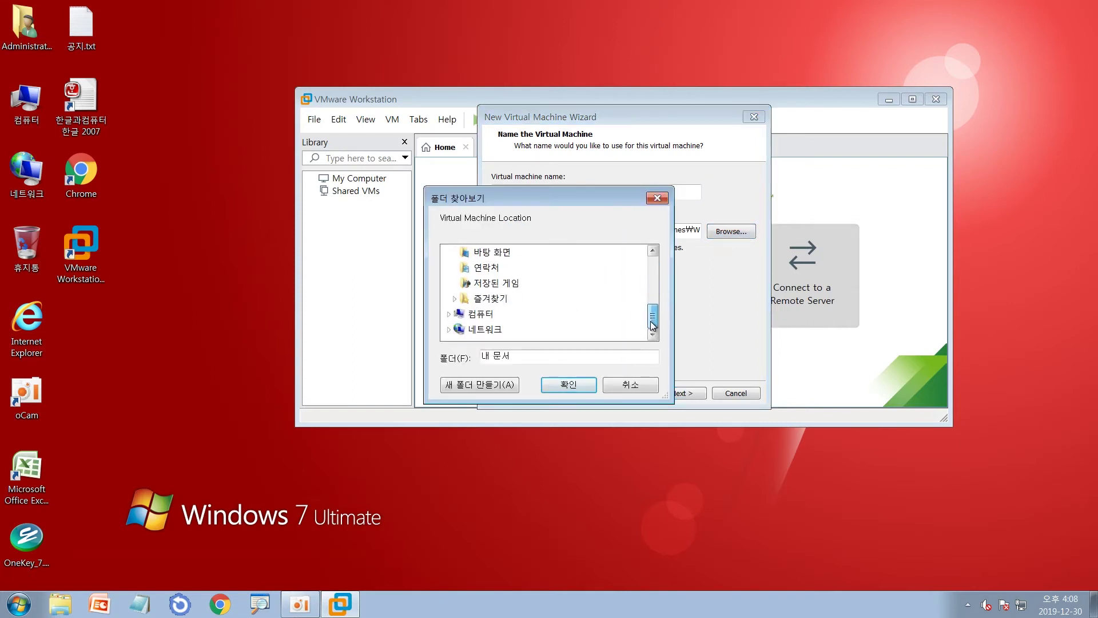
pyautogui.click(481, 316)
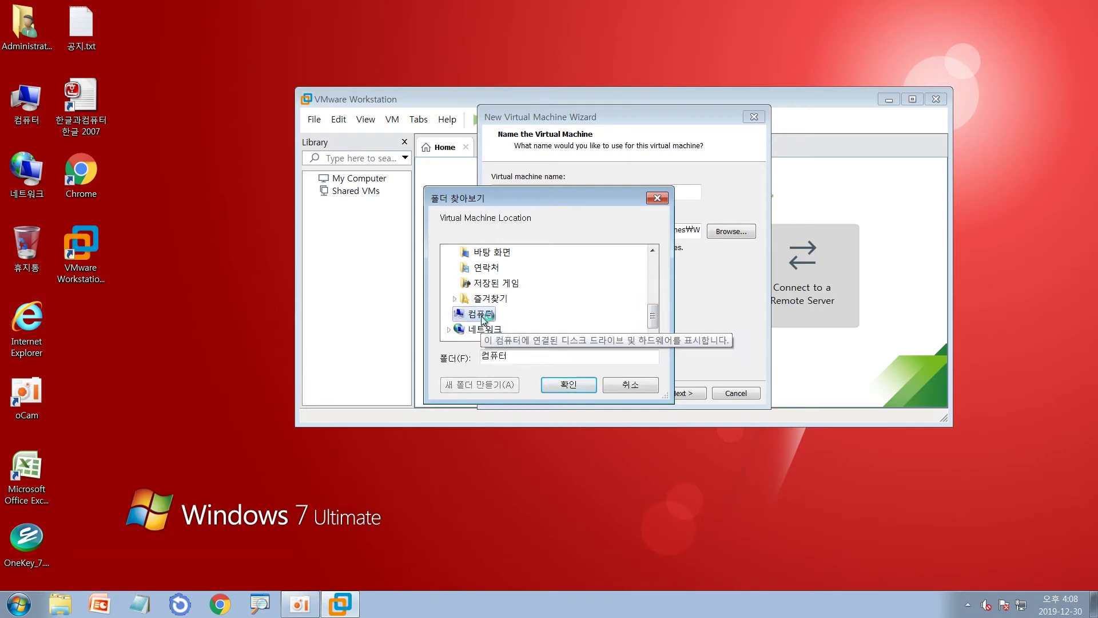
pyautogui.click(530, 284)
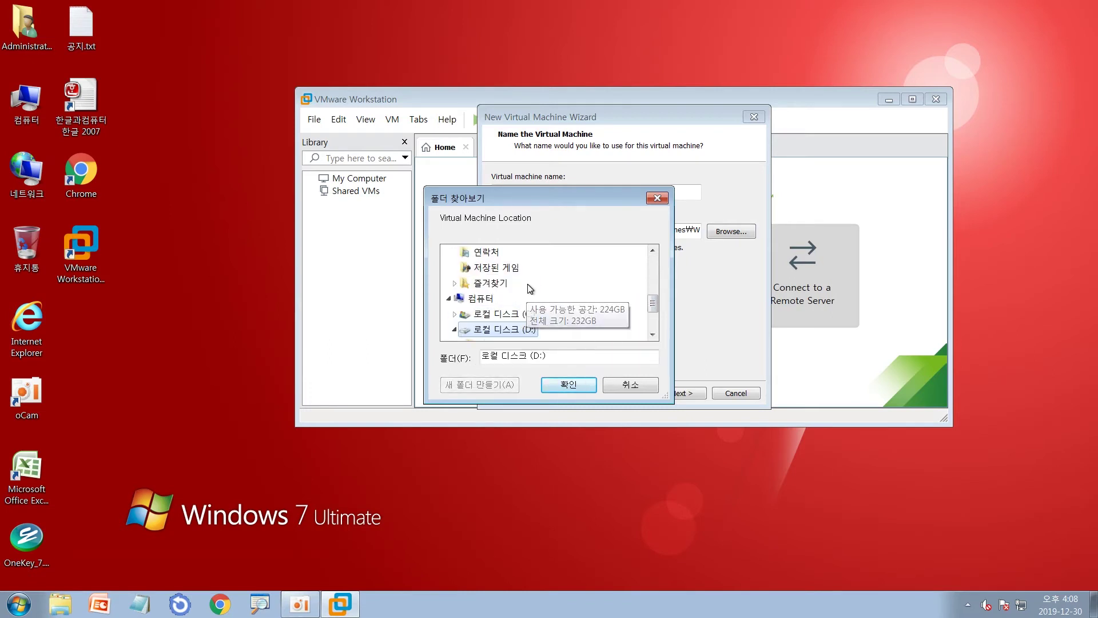
pyautogui.click(480, 286)
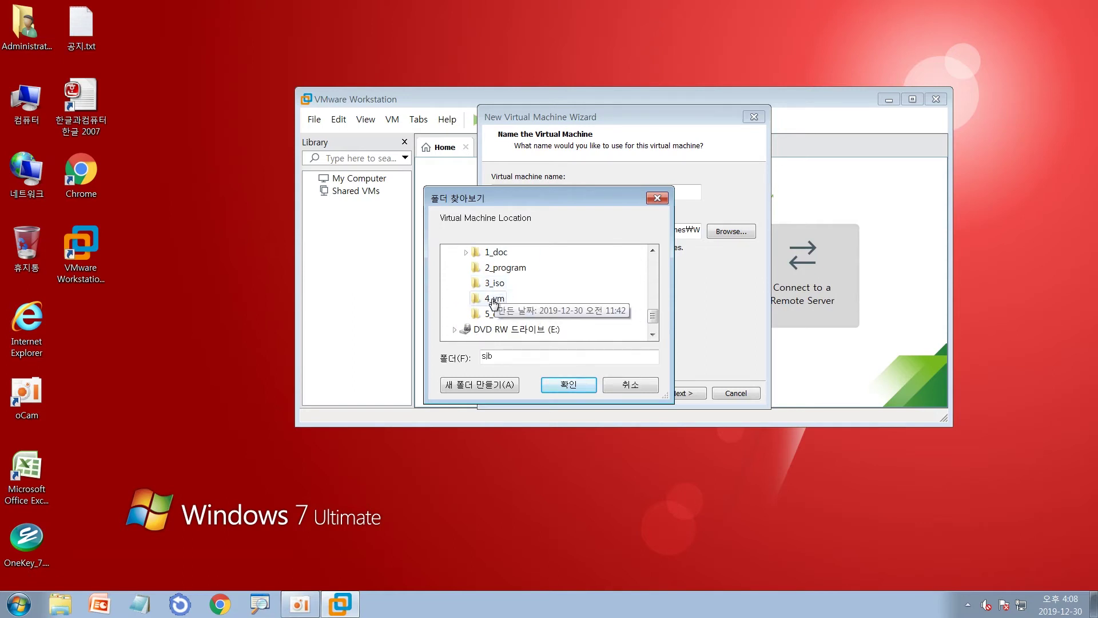
pyautogui.click(494, 302)
pyautogui.click(561, 386)
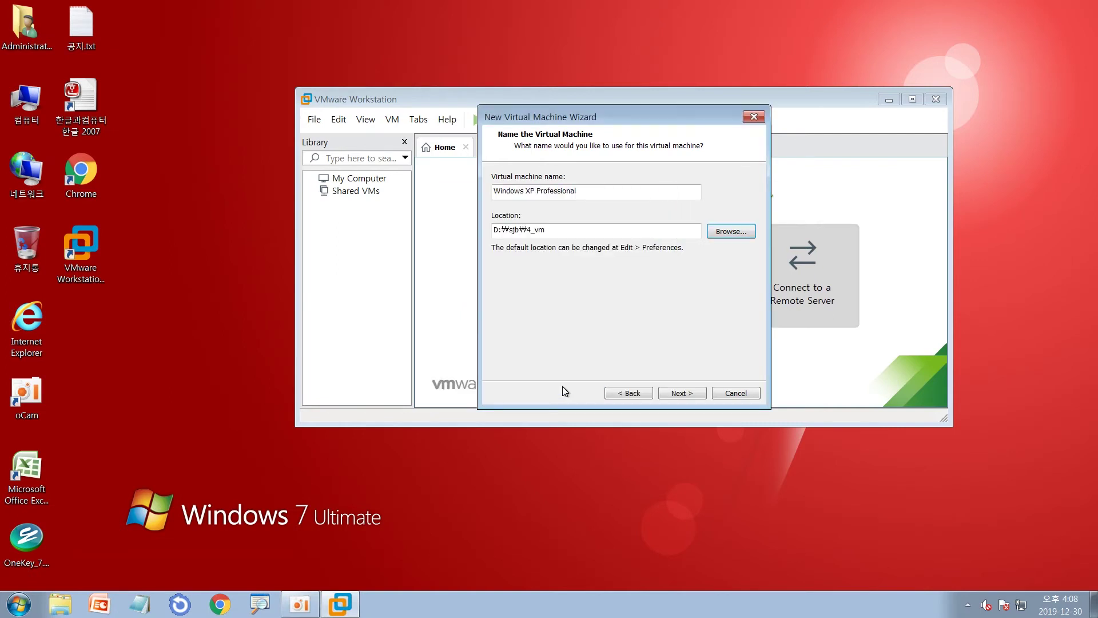
# Step: Extend the location path with a subfolder copied from the machine name, giving D:\sjb\4_vm\Windows XP Professional, and accept it
pyautogui.click(545, 229)
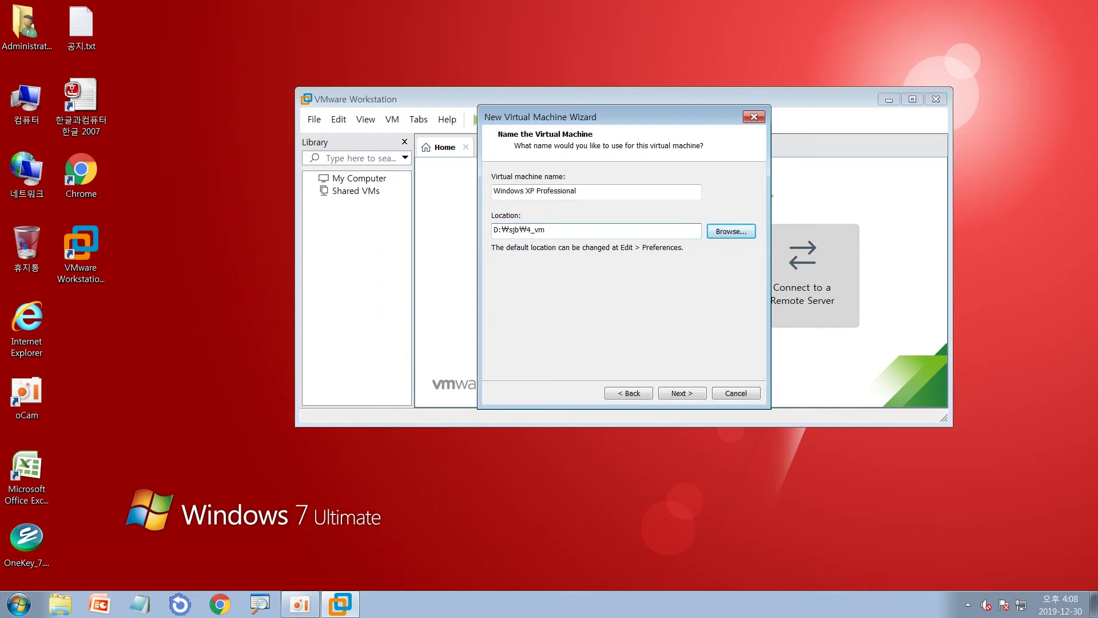
pyautogui.write('\\')
pyautogui.click(583, 190)
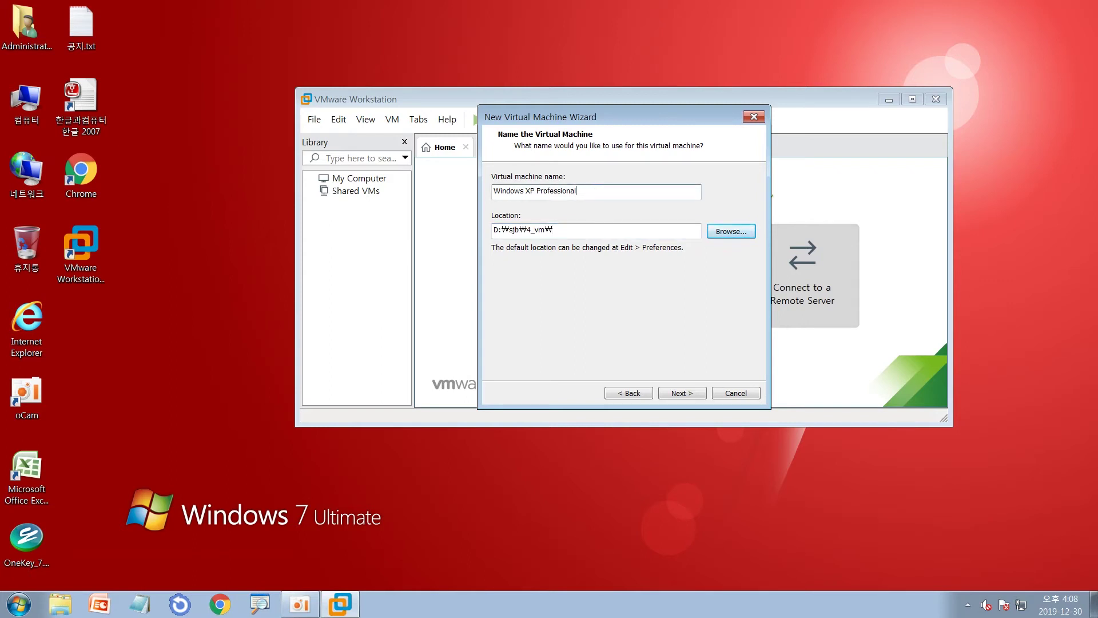
pyautogui.moveTo(578, 190); pyautogui.dragTo(493, 191)
pyautogui.hotkey('ctrl', 'c')
pyautogui.click(562, 230)
pyautogui.hotkey('ctrl', 'v')
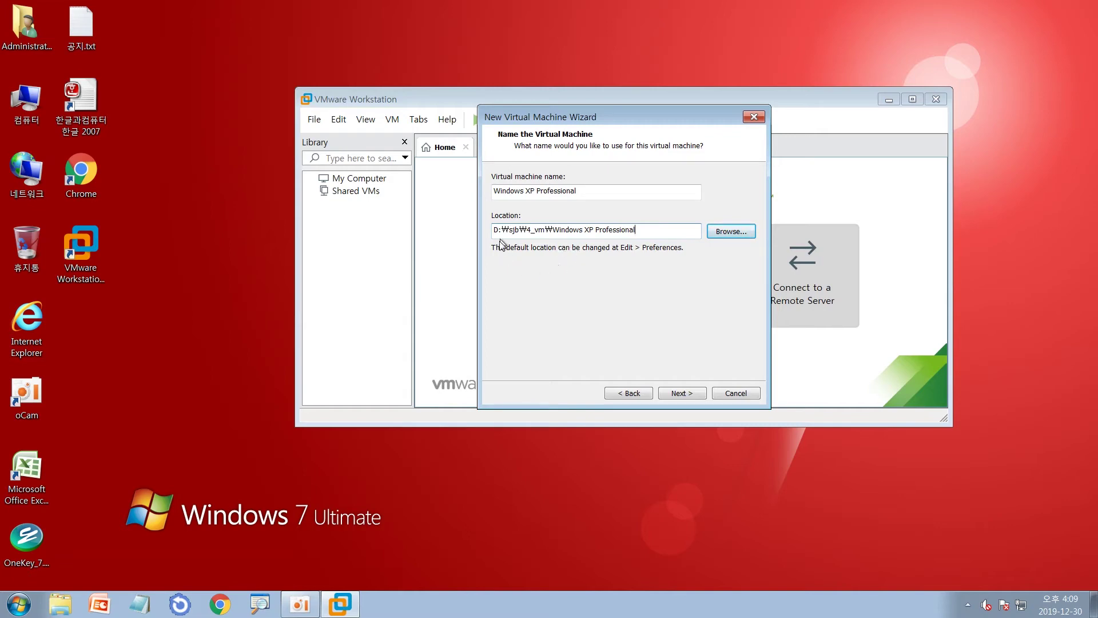
pyautogui.click(692, 392)
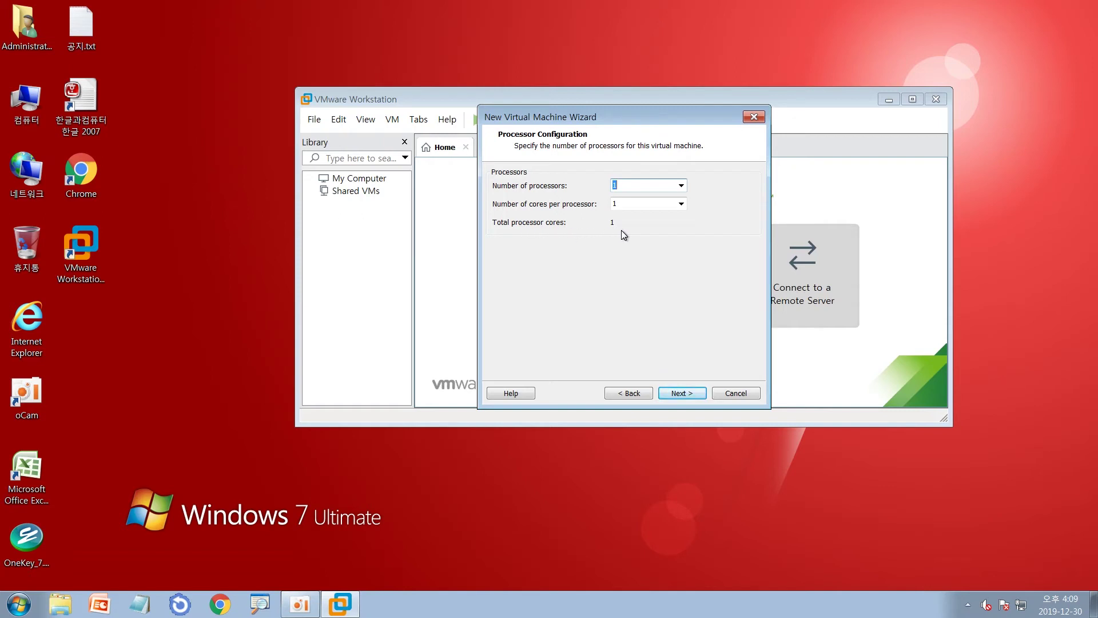
# Step: Configure the virtual machine with one processor and one core per processor
pyautogui.click(684, 185)
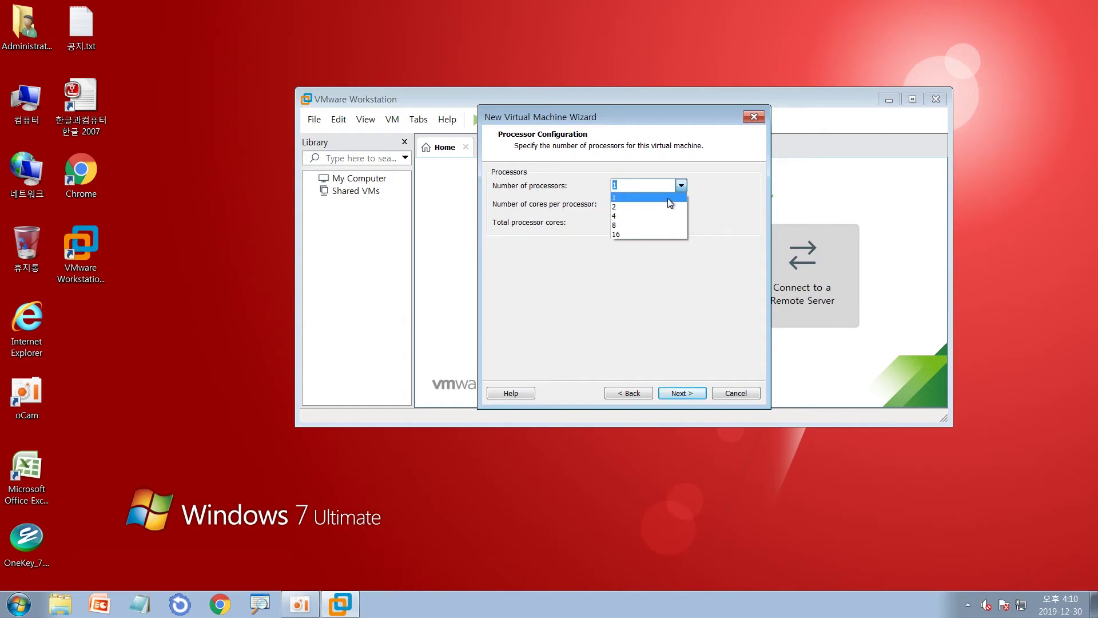
pyautogui.click(668, 197)
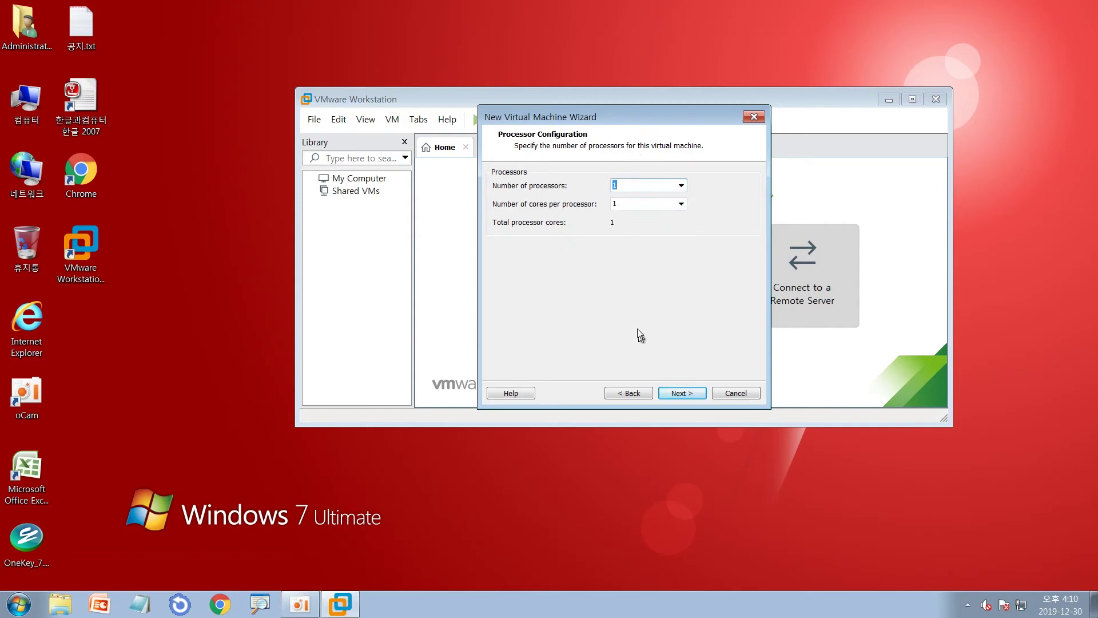
pyautogui.click(691, 393)
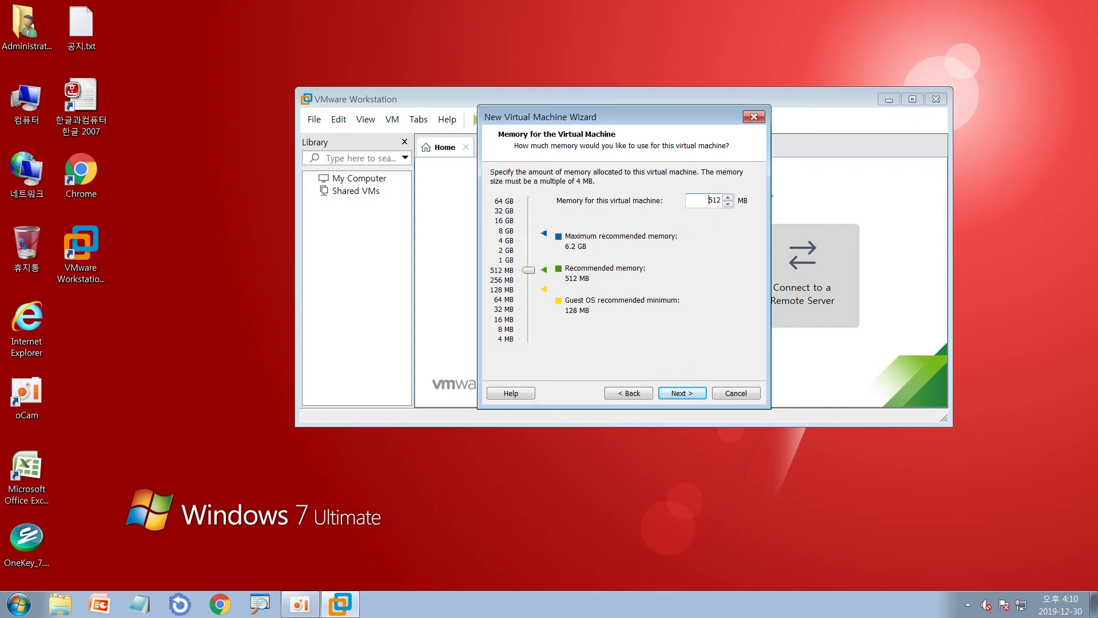
# Step: Set the virtual machine's memory to 1024 MB and accept network address translation (NAT) as the network type
pyautogui.write('1024')
pyautogui.click(670, 393)
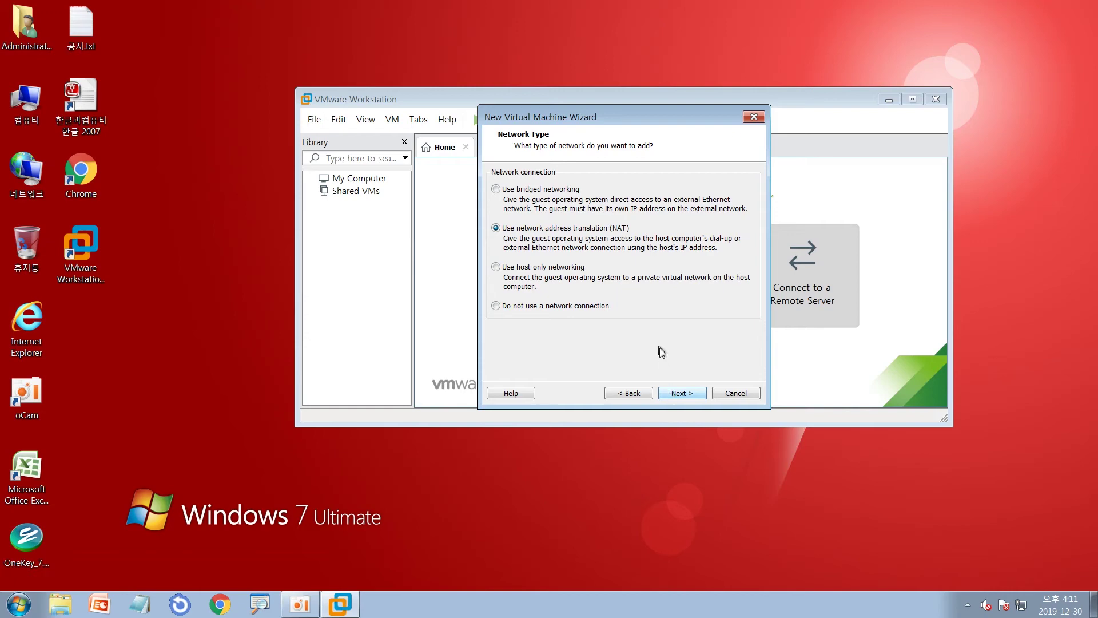
pyautogui.click(680, 395)
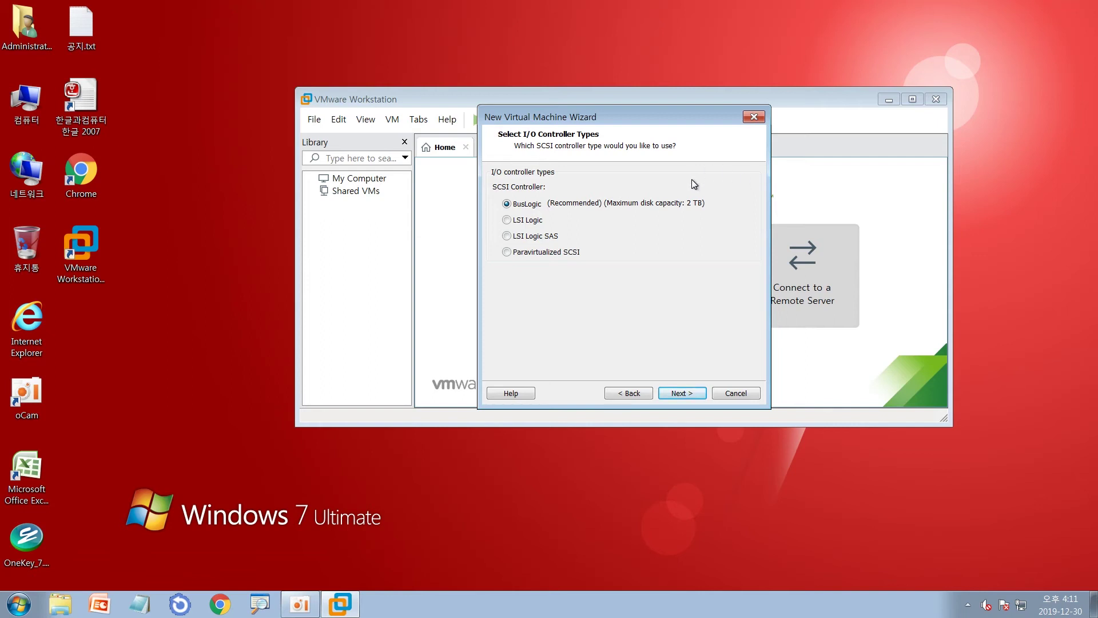
# Step: Accept the BusLogic SCSI controller and specify a new 40 GB IDE virtual disk split into multiple files
pyautogui.click(682, 392)
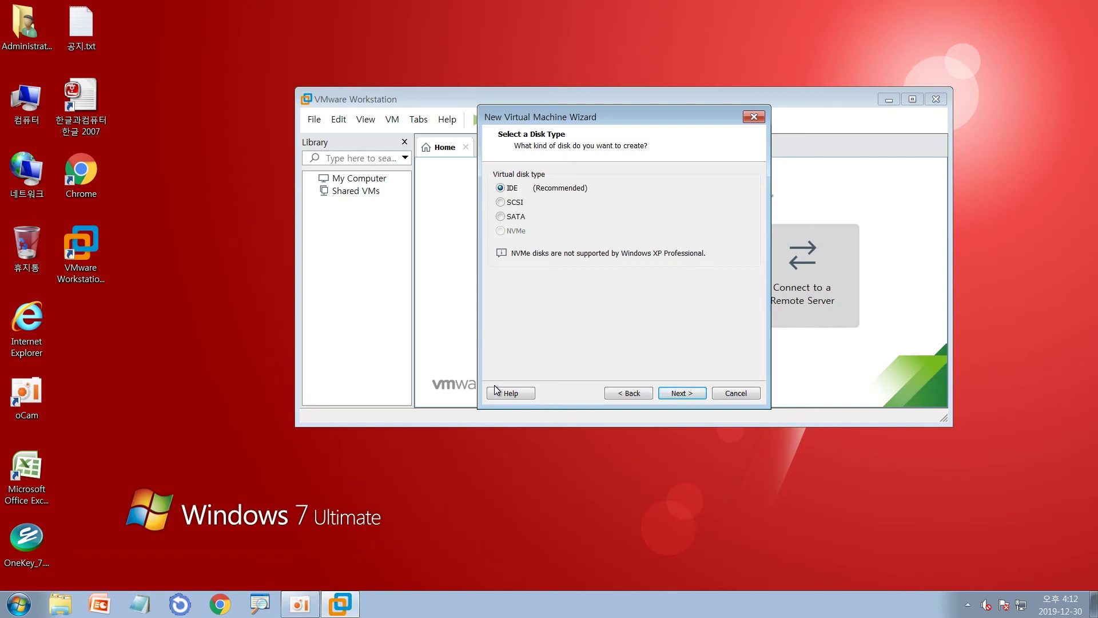
pyautogui.click(672, 393)
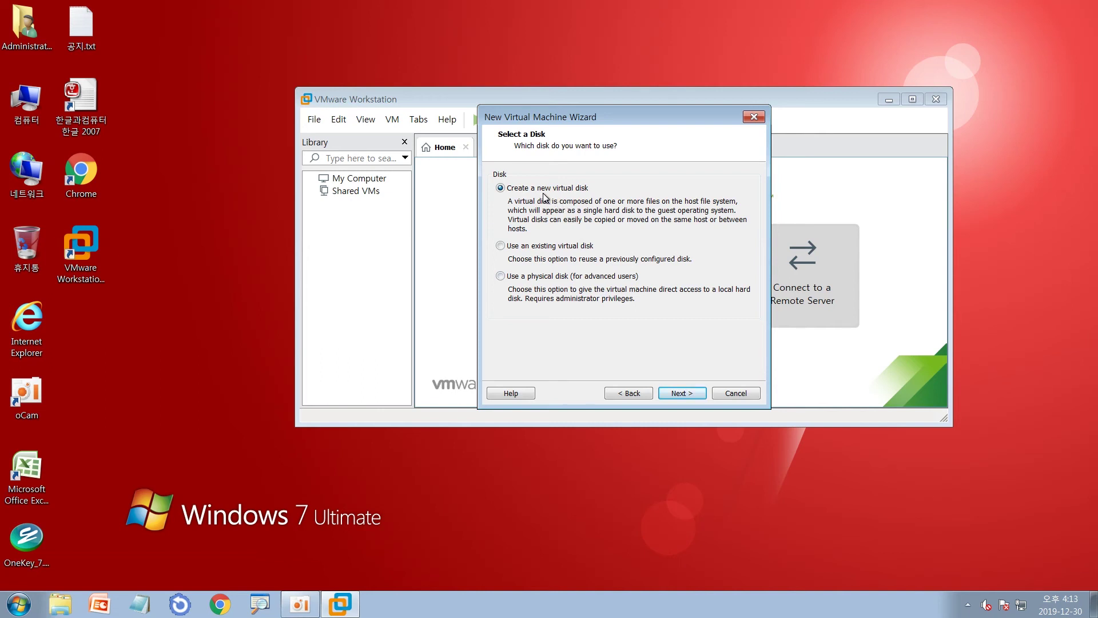
pyautogui.click(682, 396)
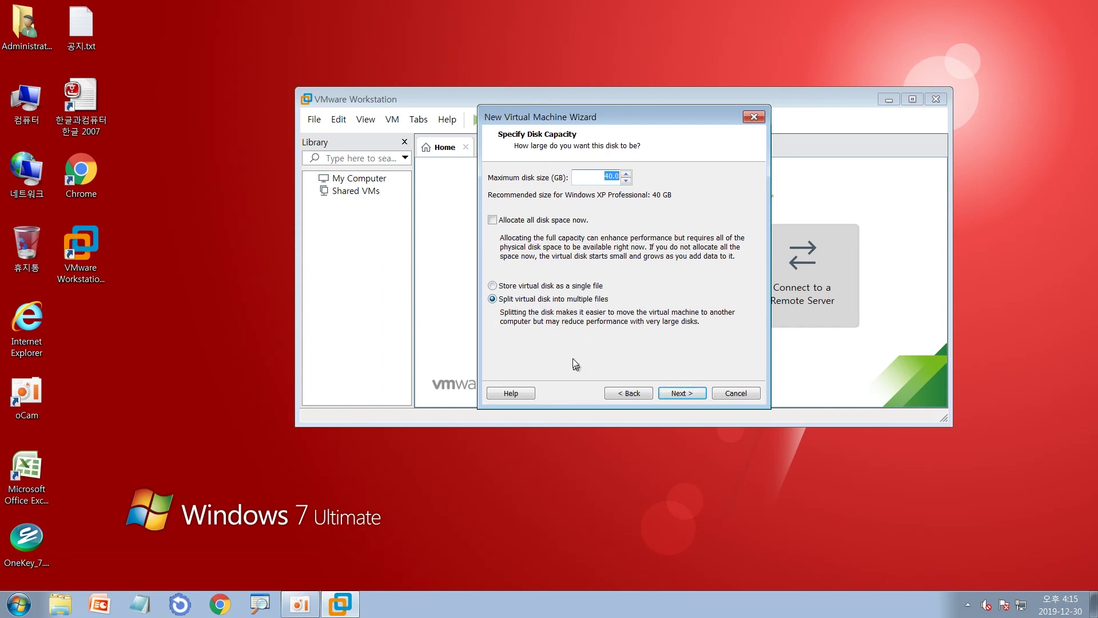
pyautogui.click(674, 393)
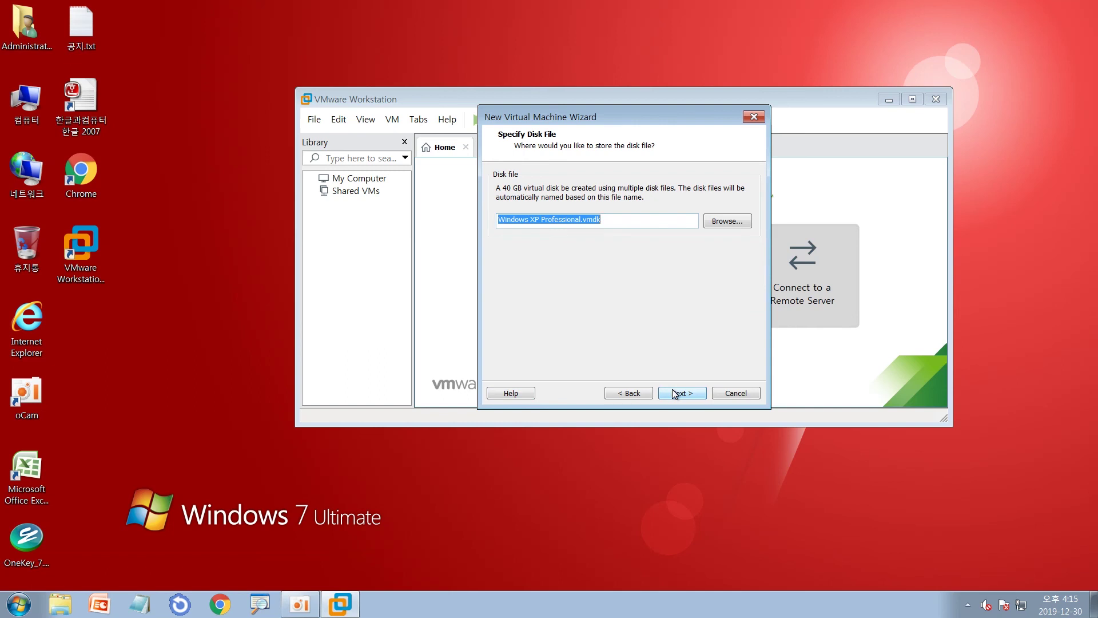
# Step: Keep Windows XP Professional.vmdk as the disk file name and finish creating the virtual machine with the summarized settings
pyautogui.click(602, 220)
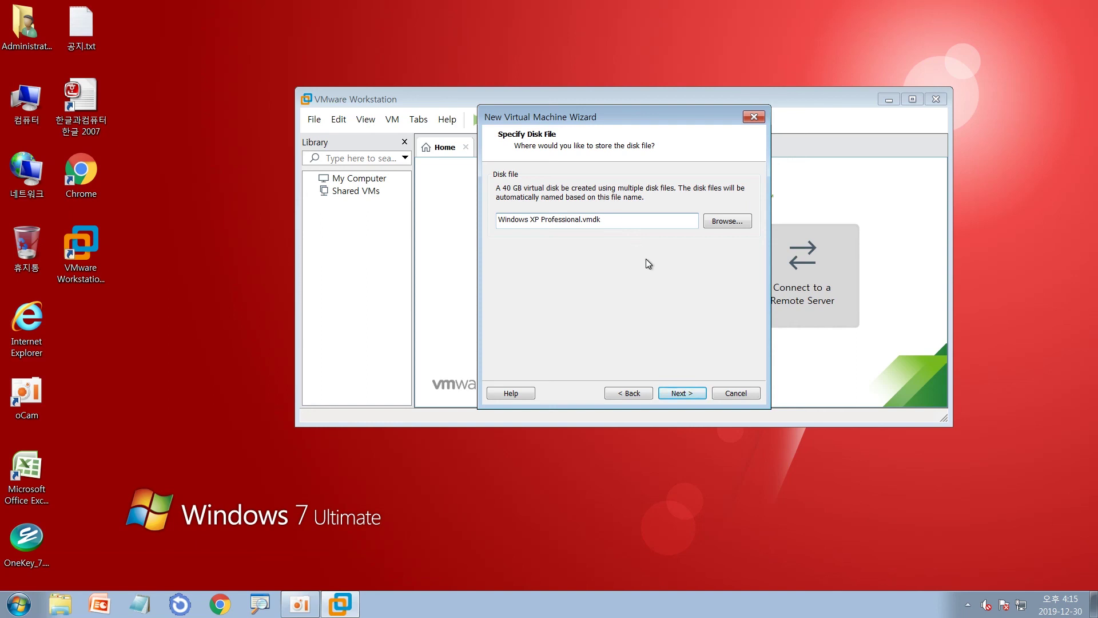
pyautogui.click(679, 393)
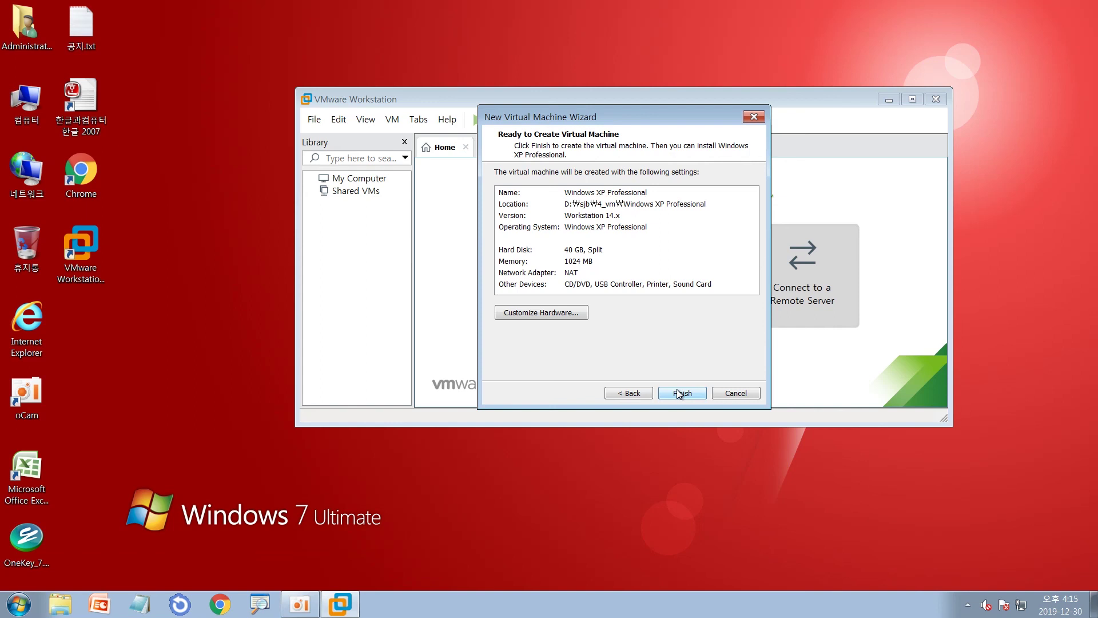
pyautogui.click(678, 393)
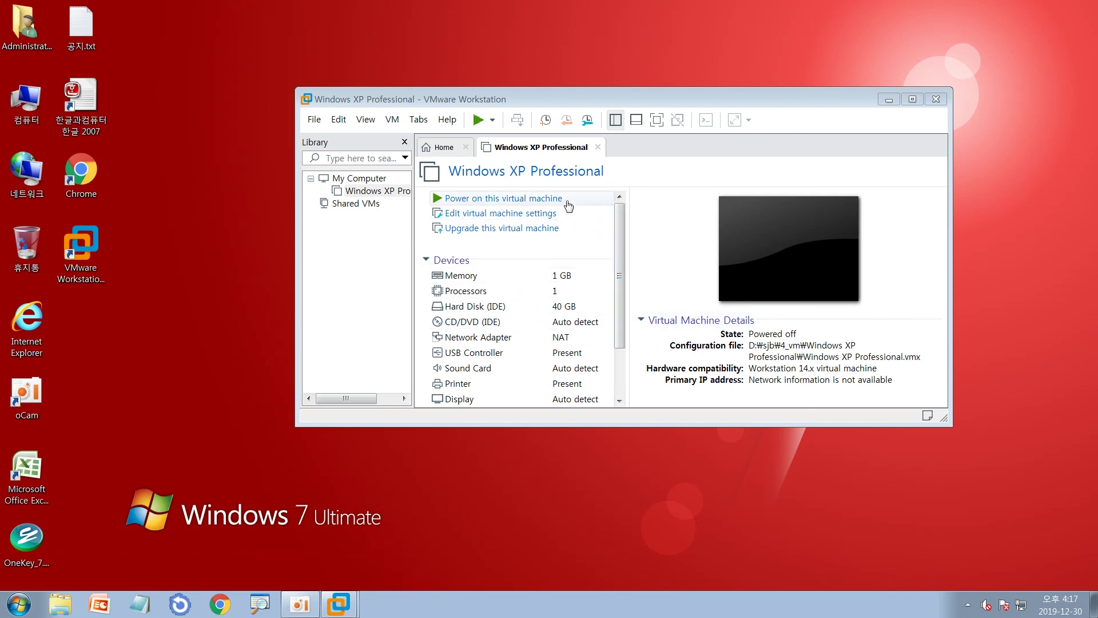
# Step: Power on the Windows XP Professional virtual machine and maximize the VMware Workstation window
pyautogui.click(469, 198)
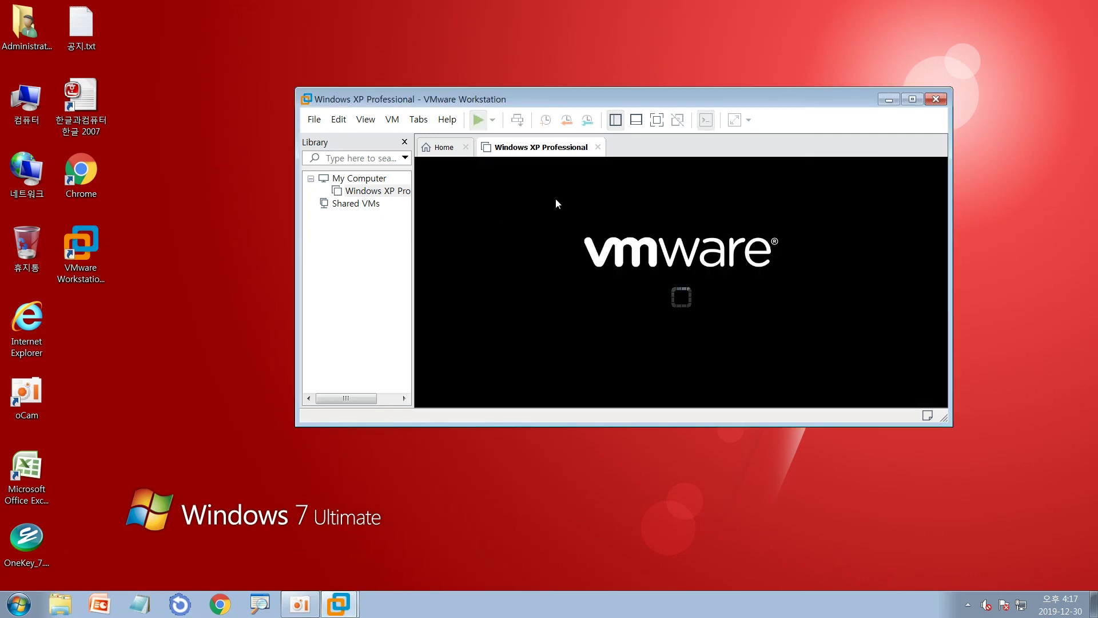
pyautogui.doubleClick(713, 103)
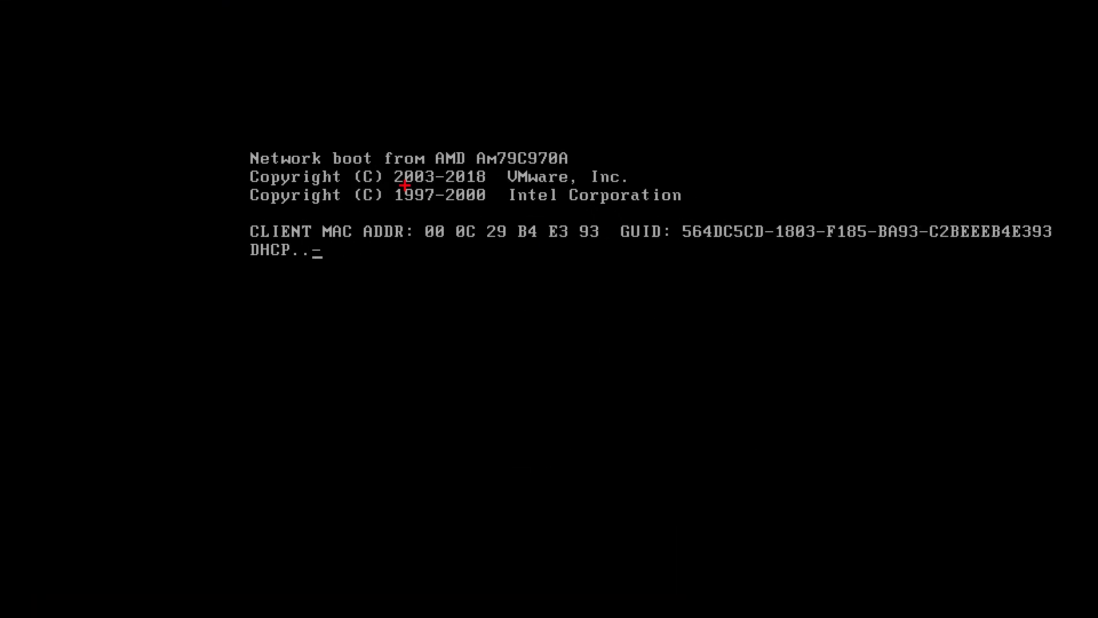
pyautogui.moveTo(374, 181); pyautogui.dragTo(726, 310)
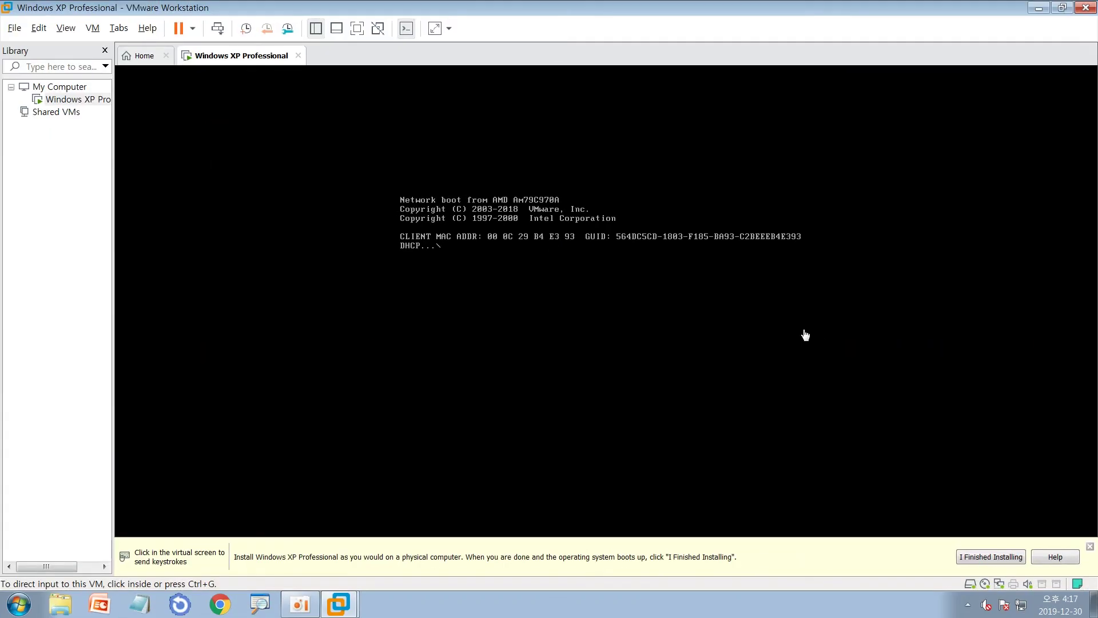
# Step: Direct input into the virtual machine, cancel its network boot, and release the cursor back to the host
pyautogui.click(777, 326)
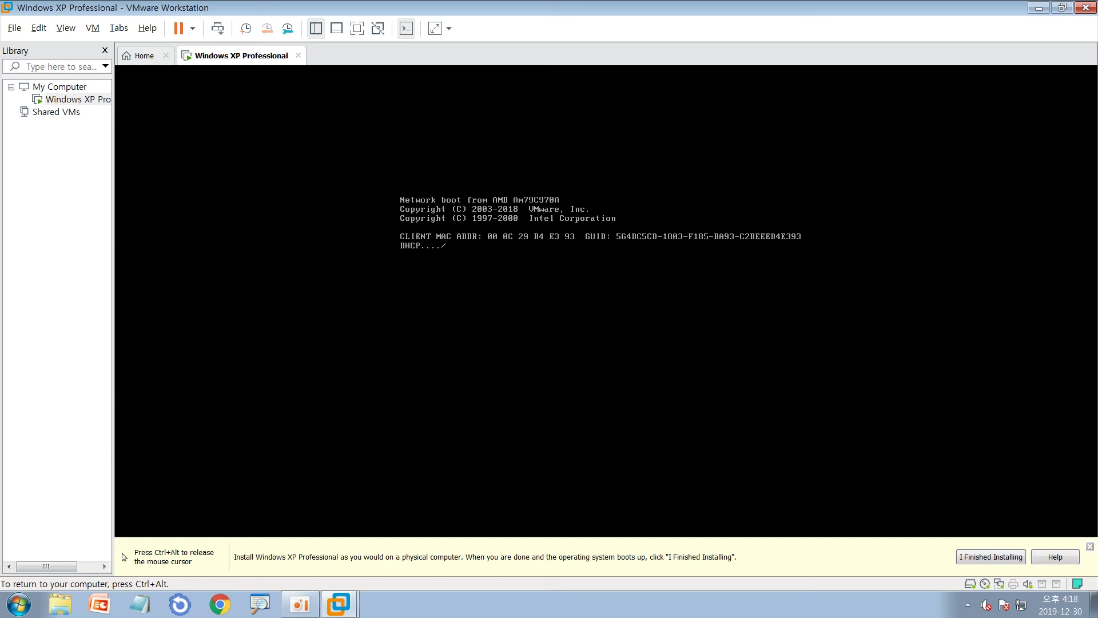
pyautogui.press('Escape')
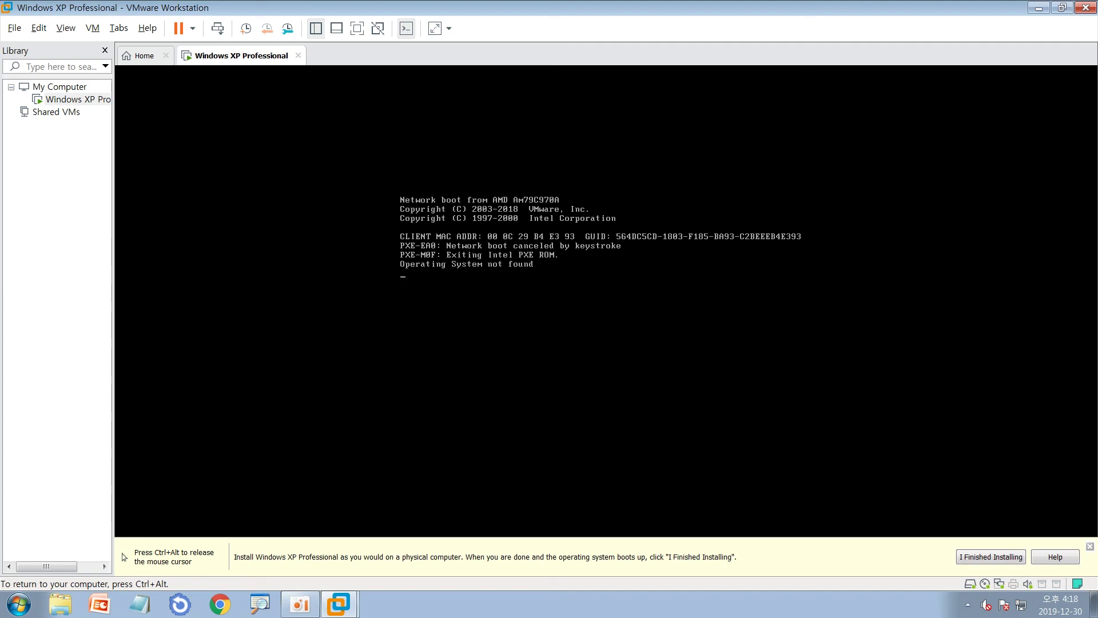
pyautogui.hotkey('ctrl', 'alt')
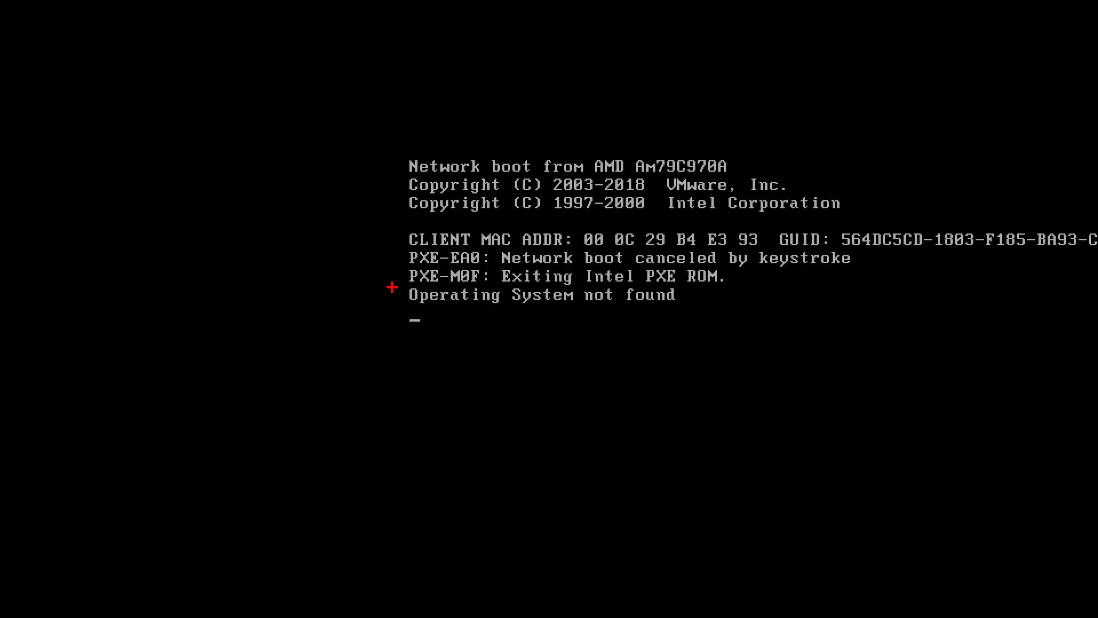
pyautogui.moveTo(386, 284); pyautogui.dragTo(688, 309)
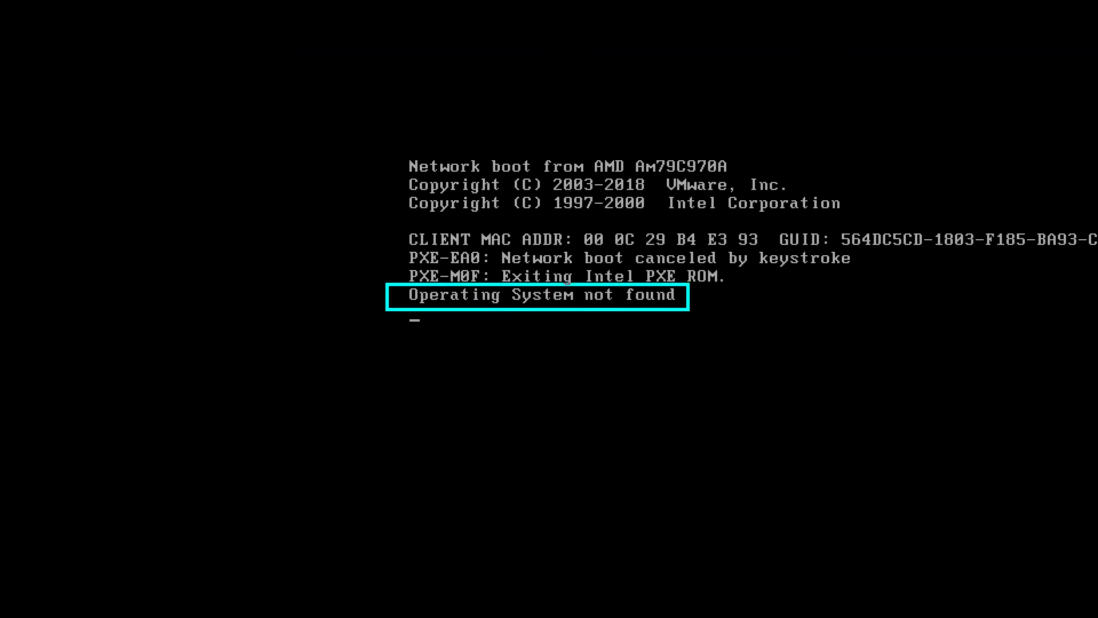